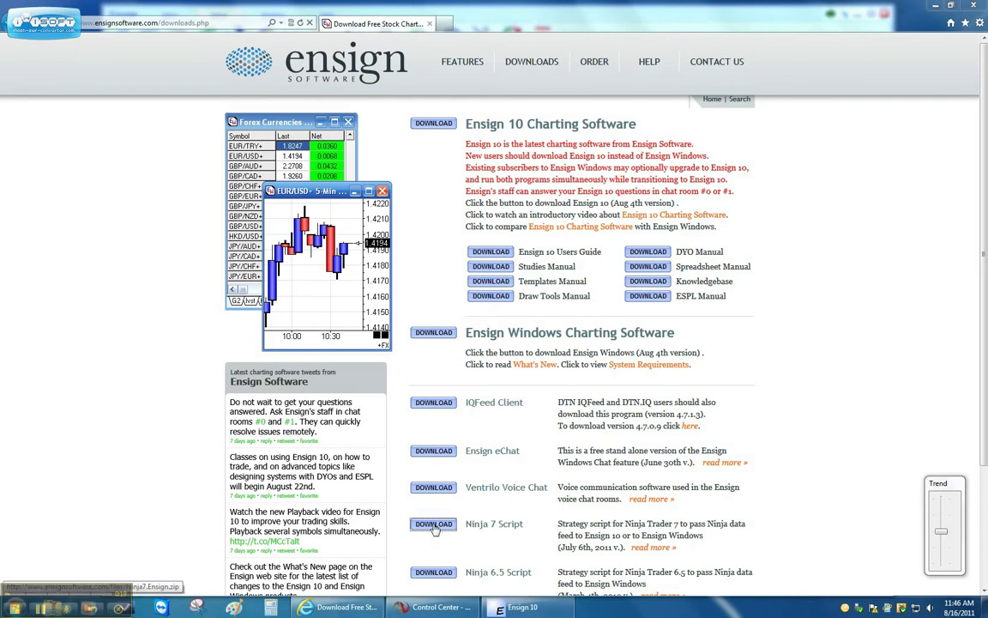
Download the Ninja 7 Script as Ninja7.Ensign.zip and save it into C:\Ensign10.
{"action": "left_click", "coordinate": [434, 526]}
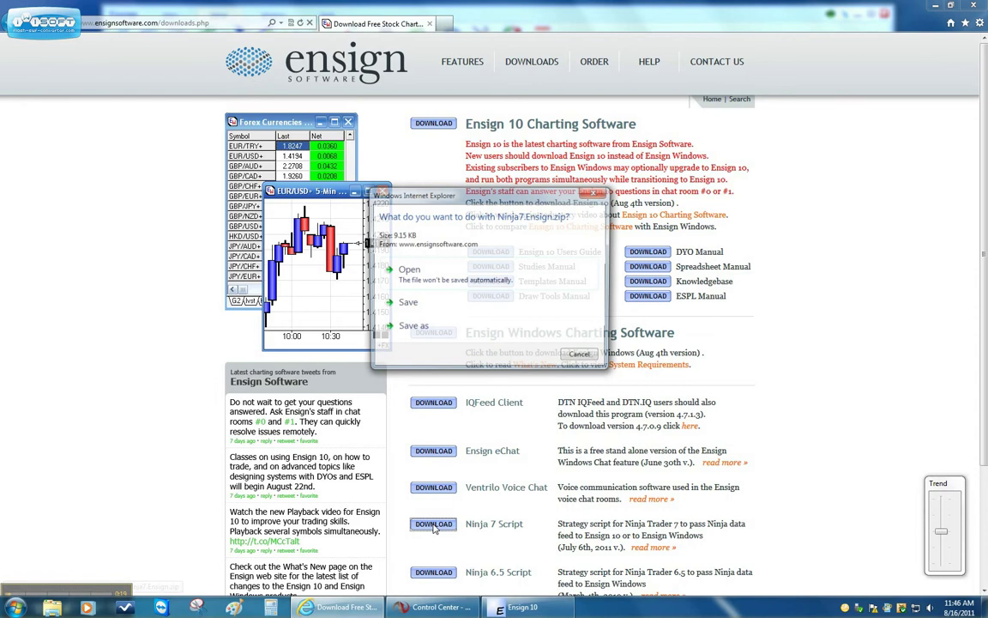
{"action": "left_click", "coordinate": [403, 326]}
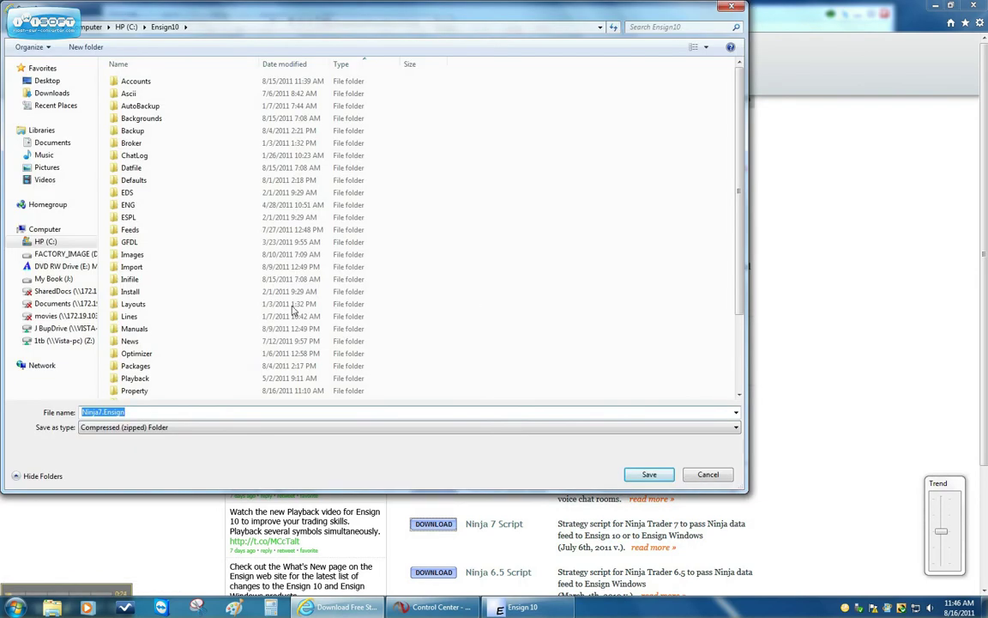
{"action": "left_click", "coordinate": [650, 476]}
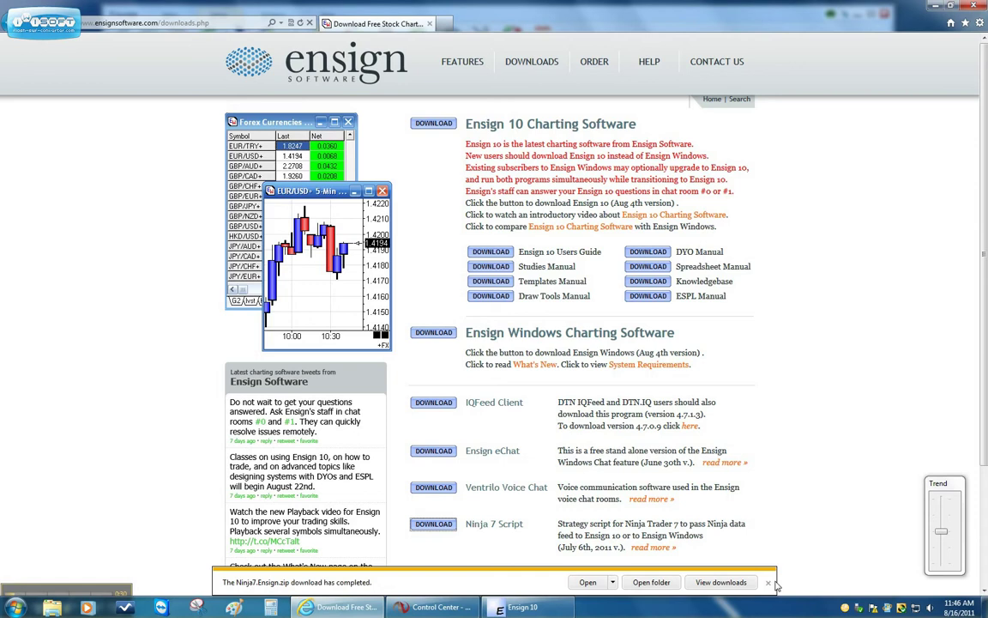
{"action": "left_click", "coordinate": [768, 582]}
Close Internet Explorer and bring the NinjaTrader Control Center forward, shifted slightly left.
{"action": "left_click", "coordinate": [975, 6]}
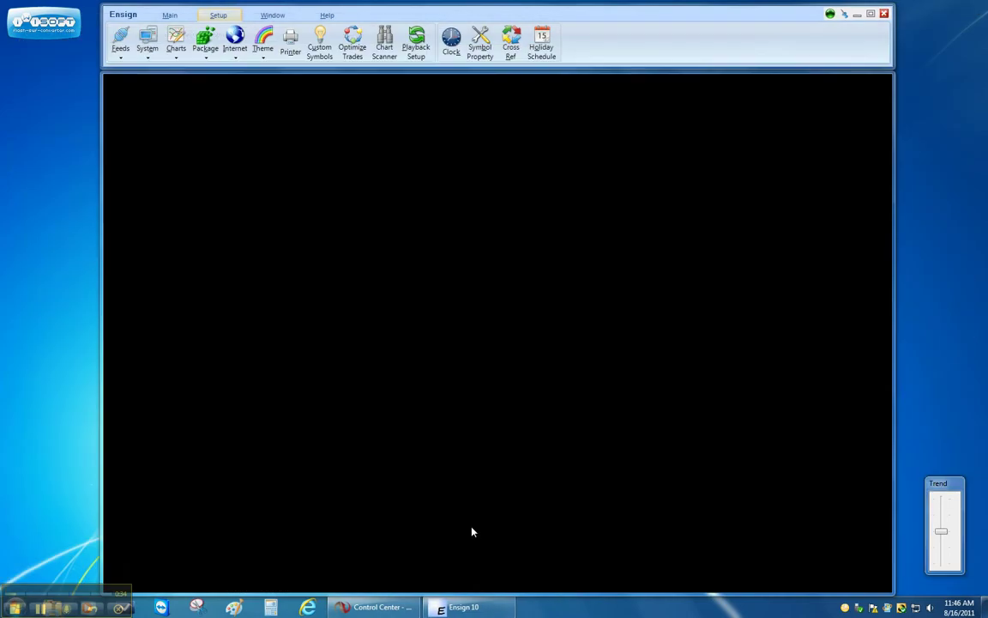
{"action": "left_click", "coordinate": [367, 607]}
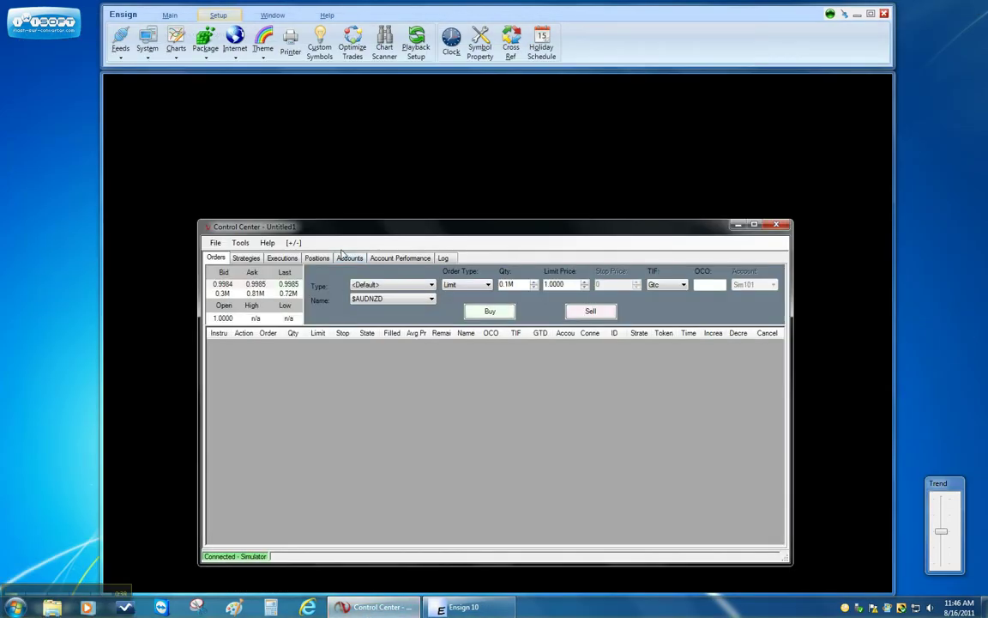
{"action": "left_click_drag", "start_coordinate": [343, 230], "coordinate": [289, 231]}
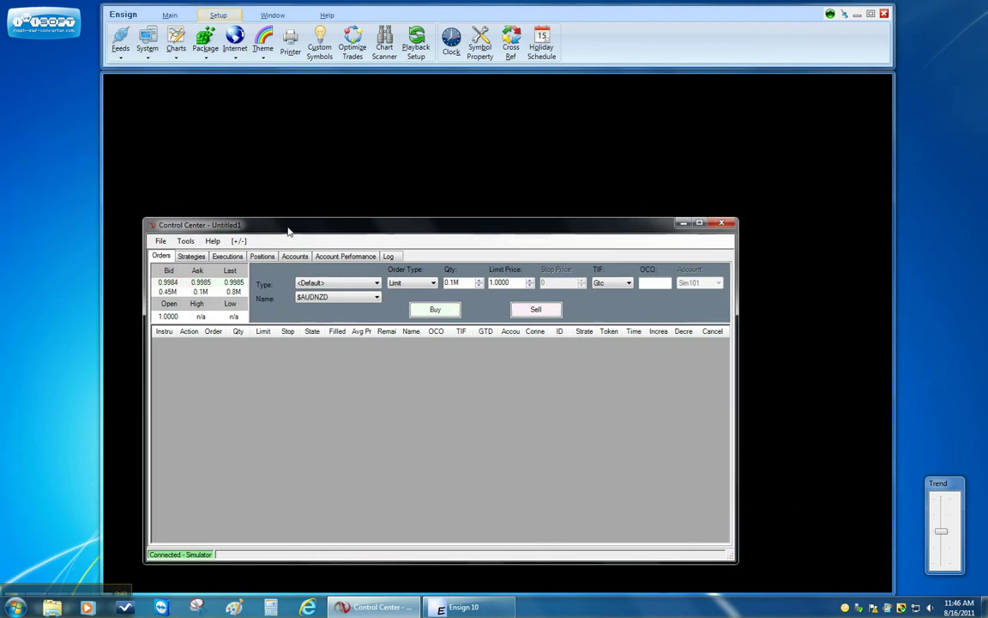
Import the Ninja7.Ensign NinjaScript archive, confirming it as trusted and acknowledging the successful import.
{"action": "left_click", "coordinate": [160, 242]}
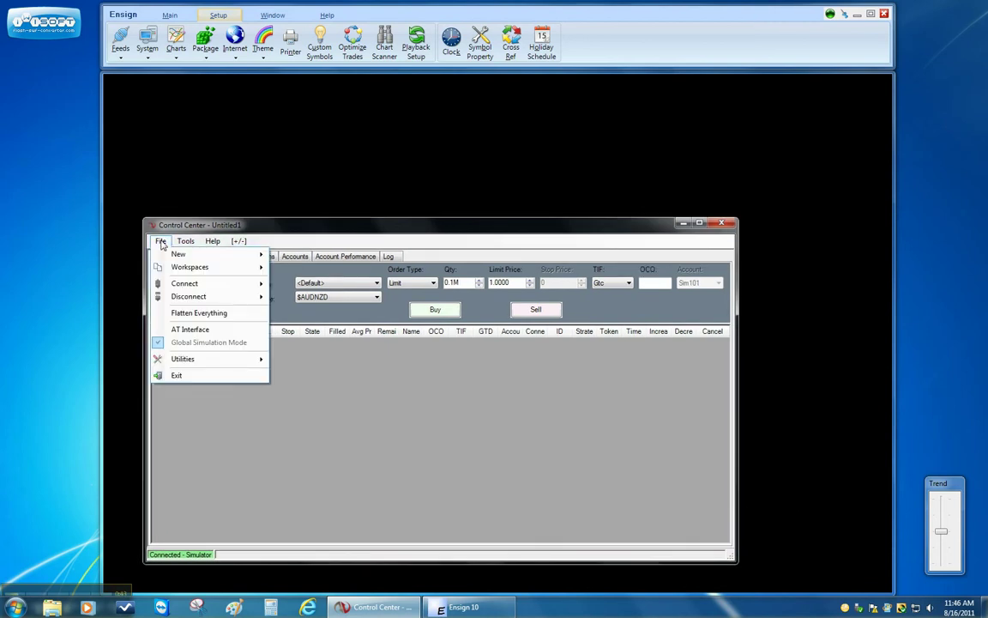
{"action": "mouse_move", "coordinate": [221, 359]}
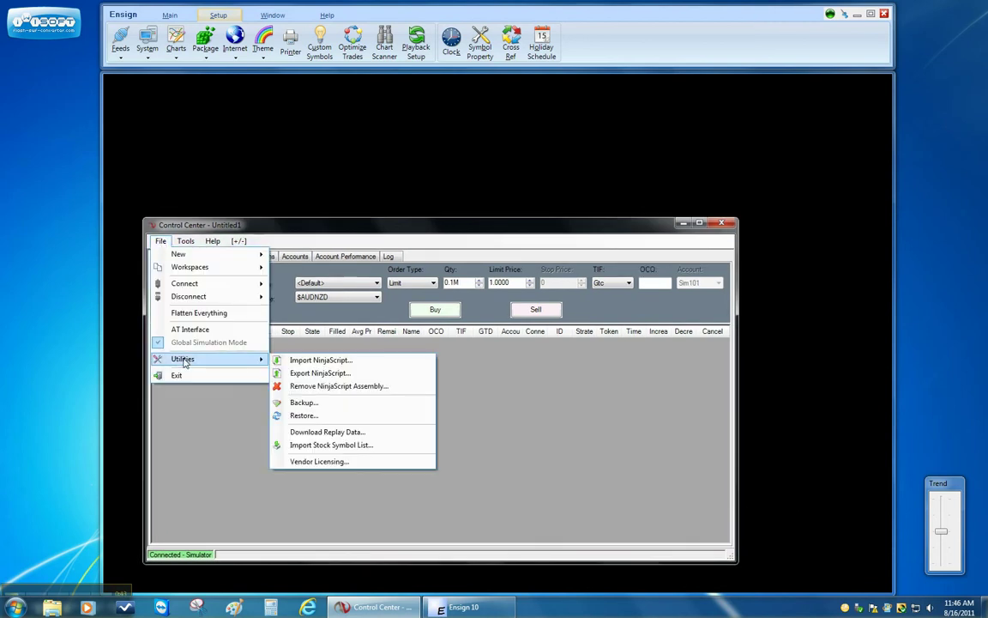
{"action": "left_click", "coordinate": [312, 361]}
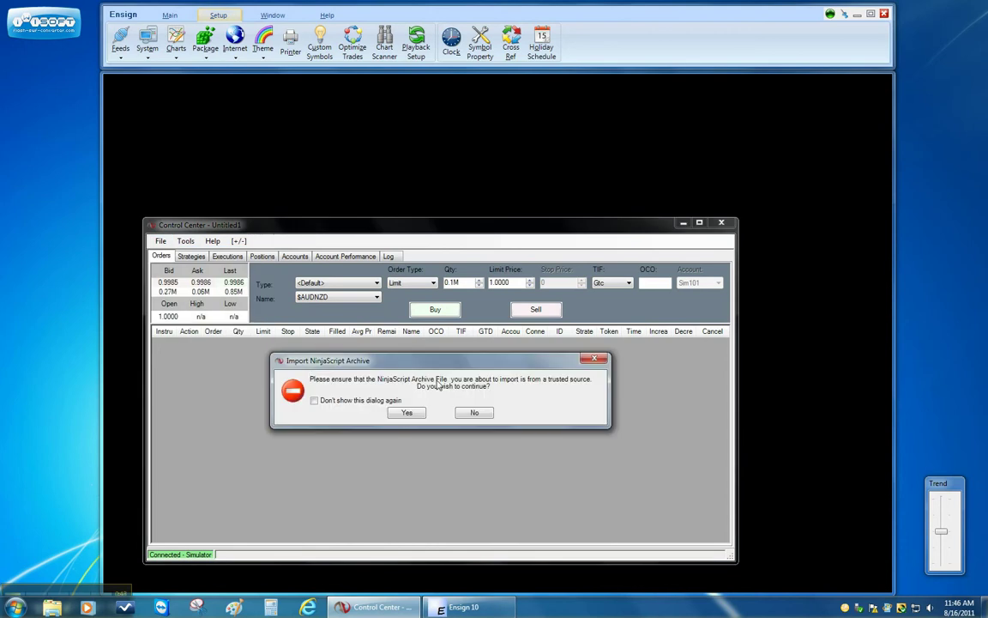
{"action": "left_click", "coordinate": [407, 413]}
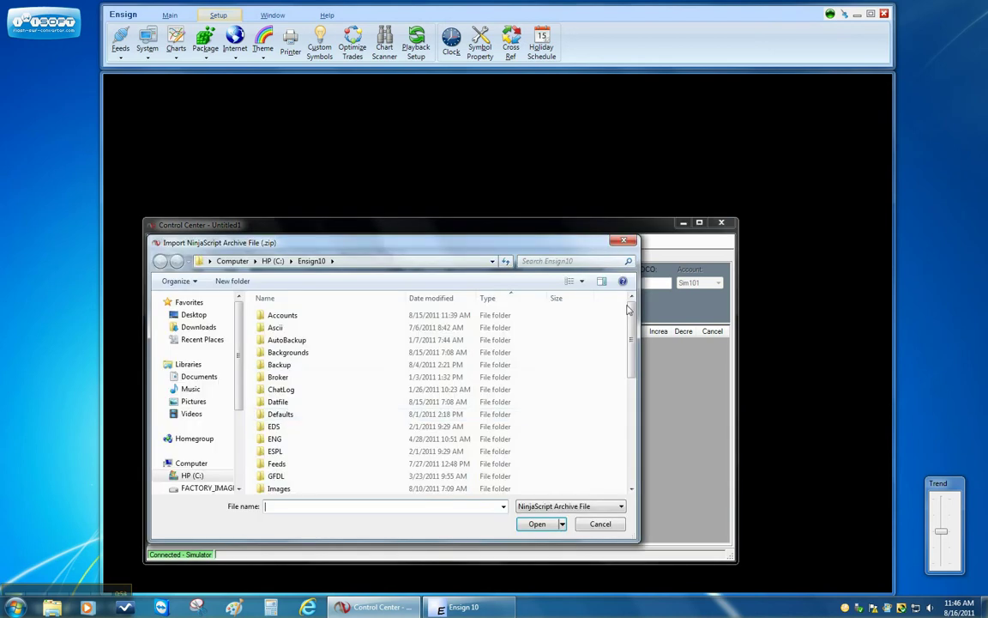
{"action": "left_click_drag", "start_coordinate": [632, 314], "coordinate": [627, 424]}
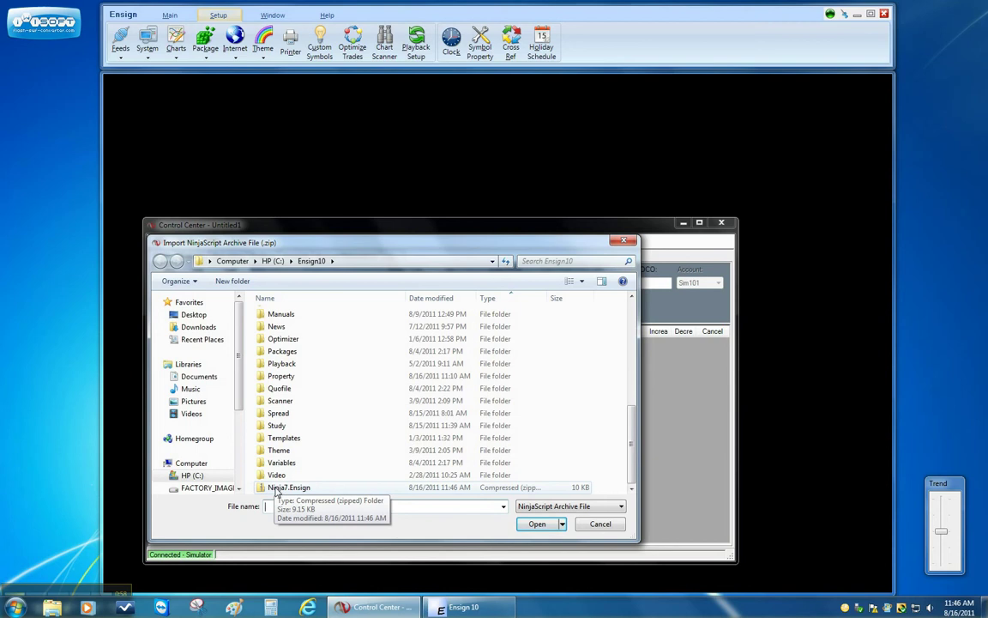
{"action": "left_click", "coordinate": [276, 490]}
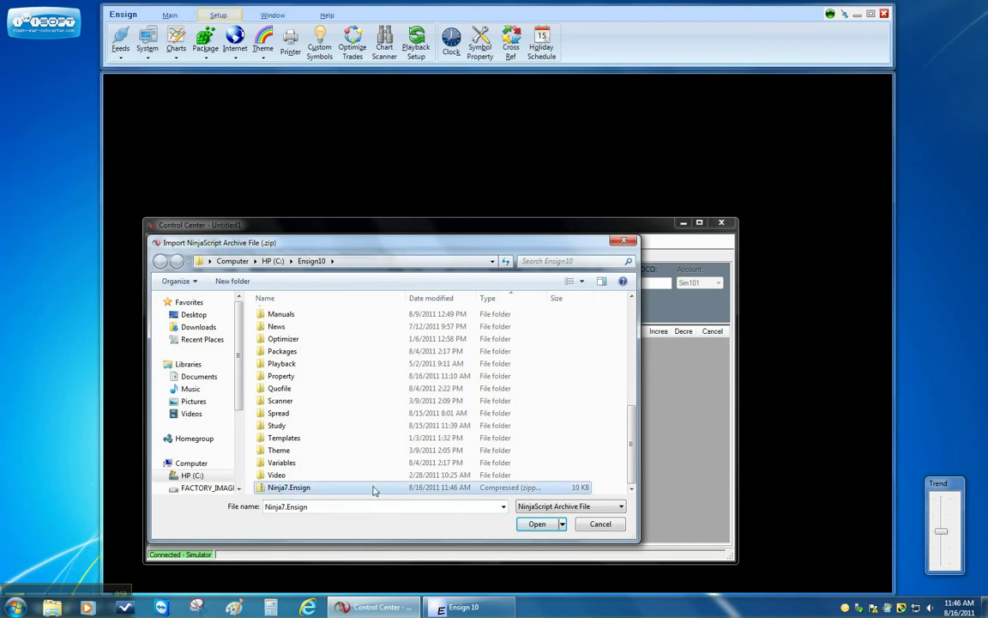
{"action": "left_click", "coordinate": [538, 524]}
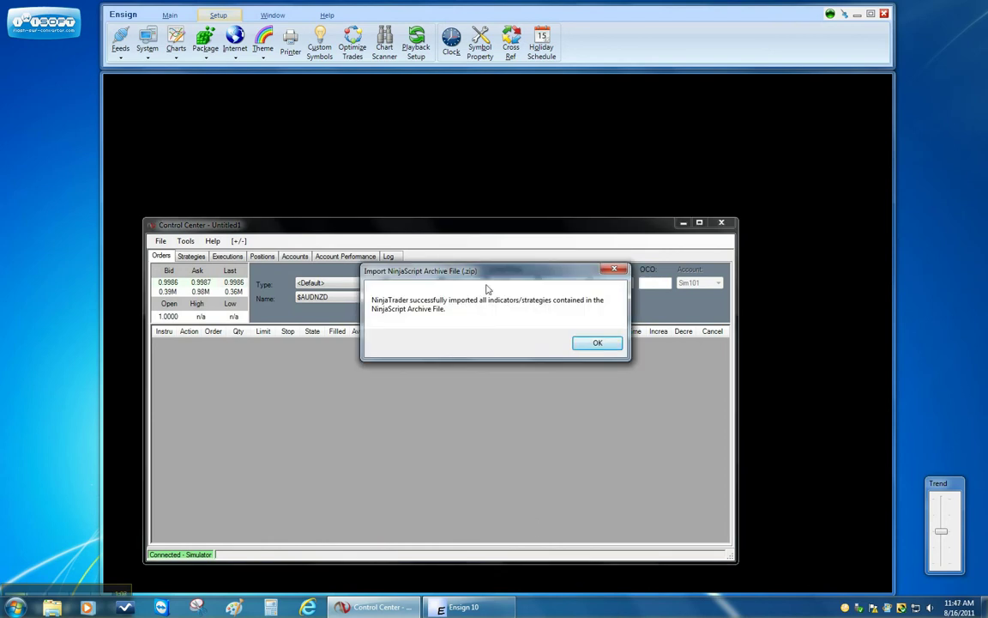
{"action": "left_click", "coordinate": [598, 344]}
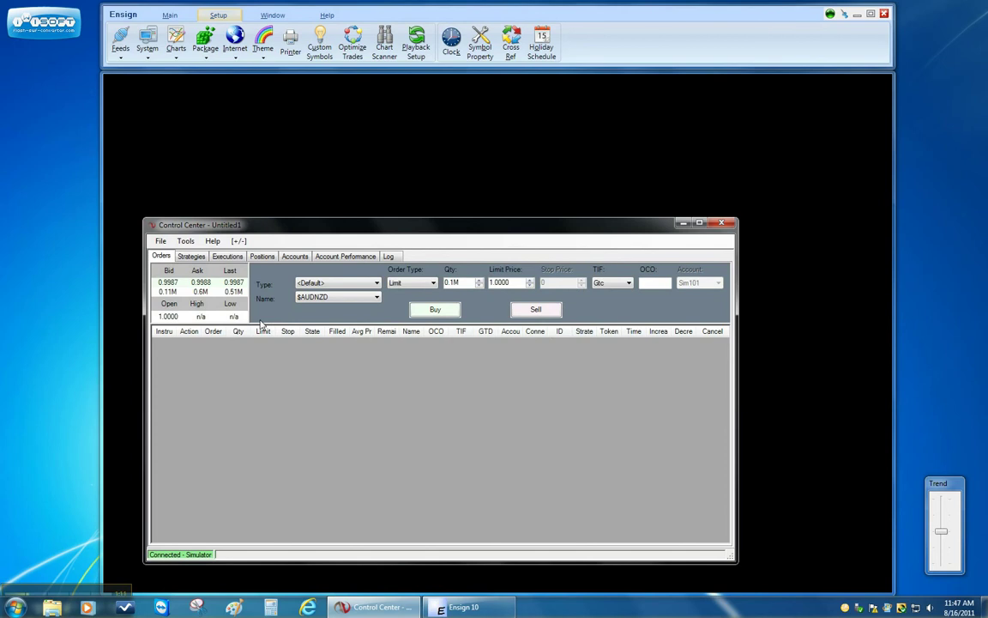
Create a new chart for instrument ES 09-11 using a one-minute data series.
{"action": "left_click", "coordinate": [161, 243]}
{"action": "mouse_move", "coordinate": [177, 255]}
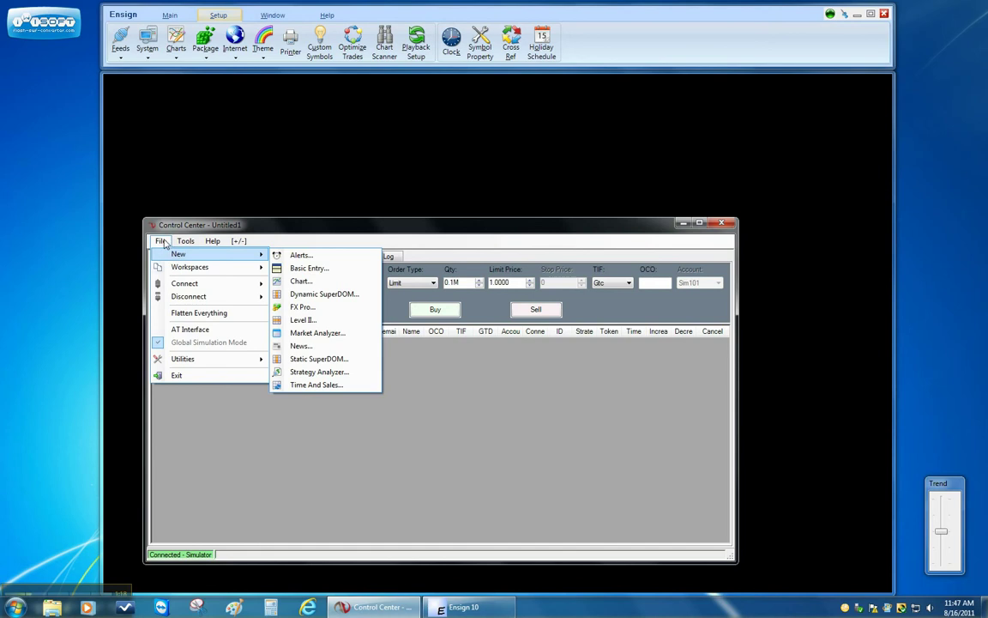
{"action": "left_click", "coordinate": [299, 282]}
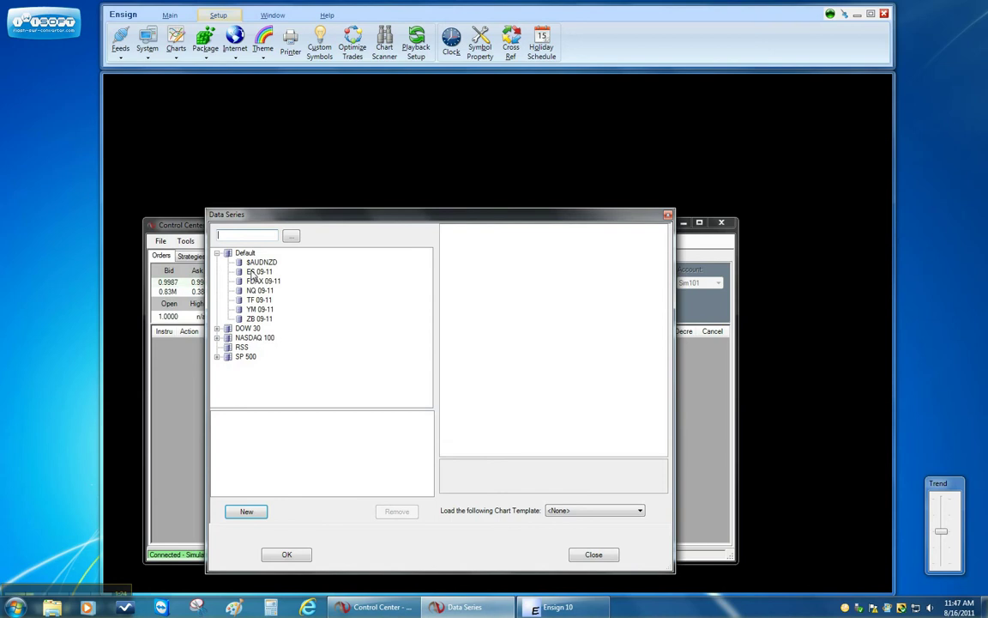
{"action": "left_click", "coordinate": [257, 272]}
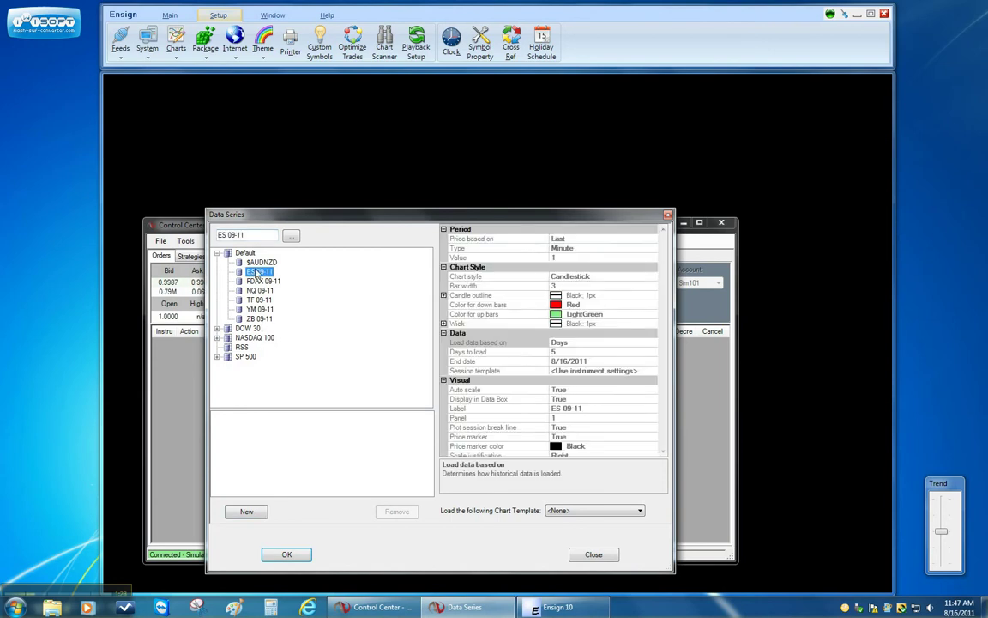
{"action": "left_click", "coordinate": [246, 512]}
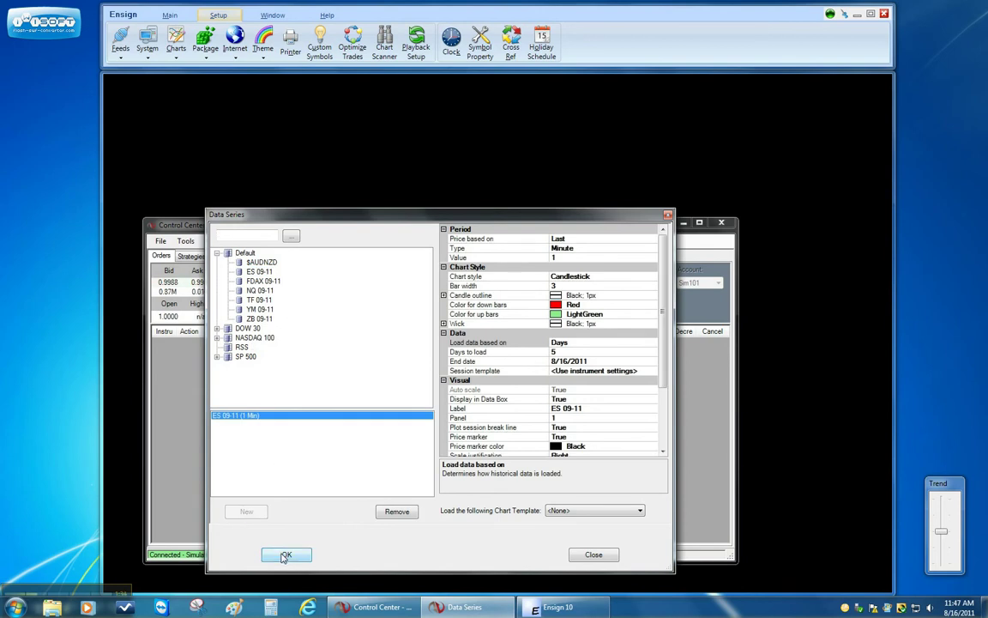
{"action": "left_click", "coordinate": [286, 555]}
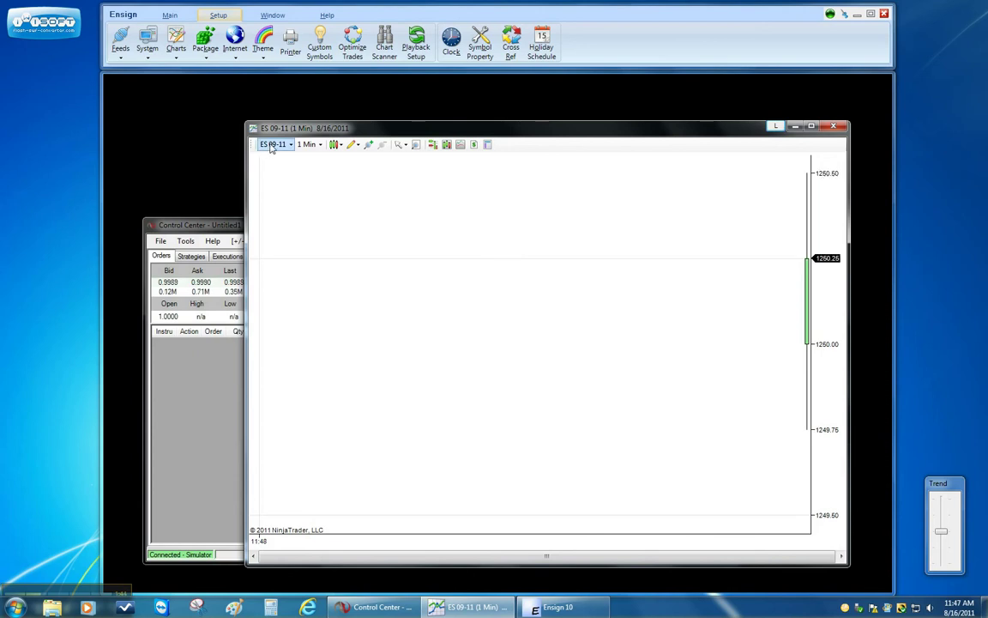
Add EDS from the chart's Indicators list as a new indicator, apply it and confirm.
{"action": "right_click", "coordinate": [379, 248]}
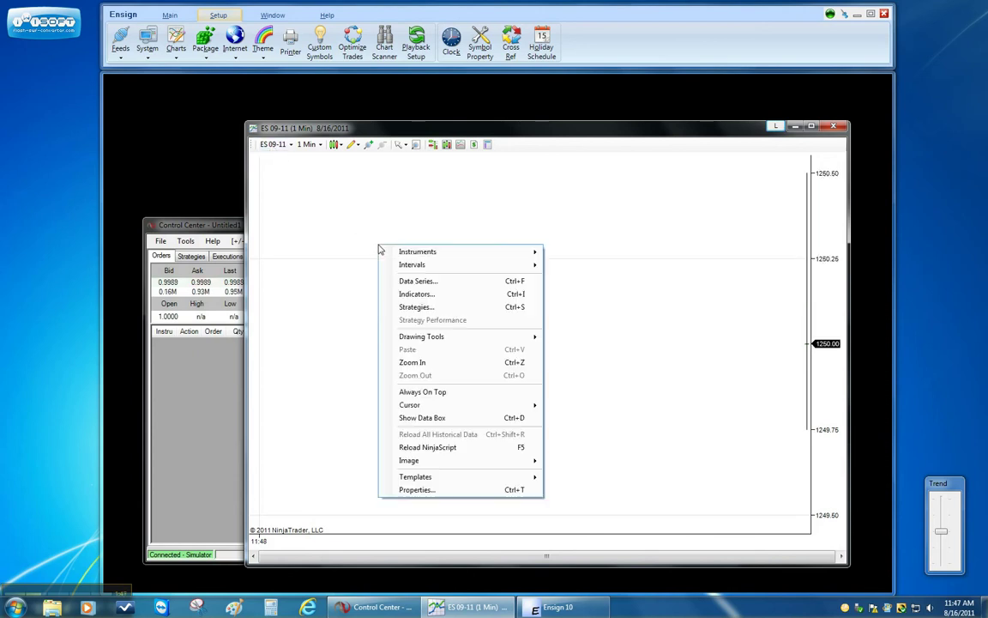
{"action": "left_click", "coordinate": [416, 295]}
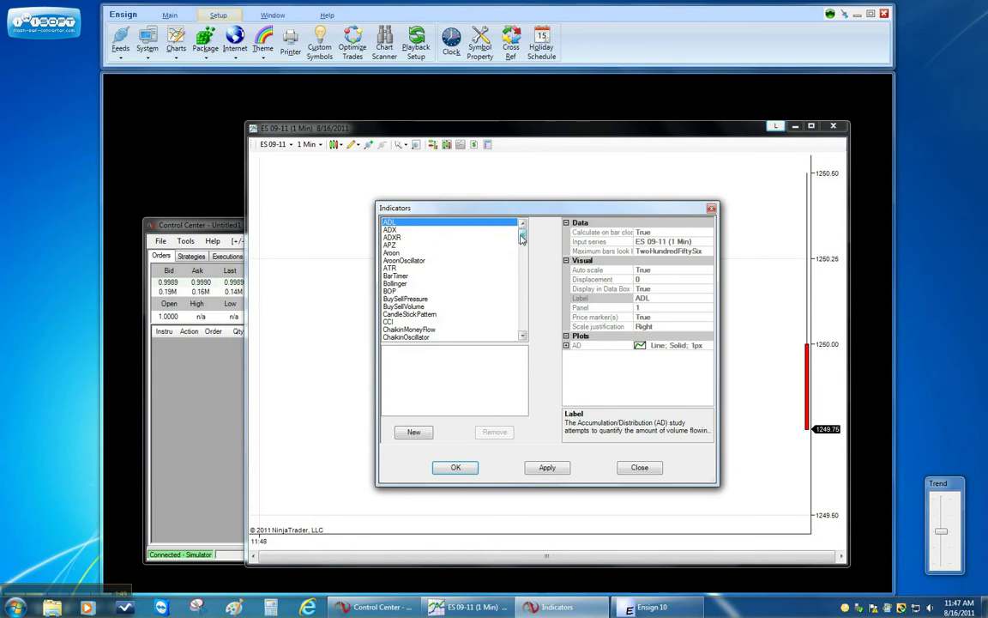
{"action": "left_click_drag", "start_coordinate": [521, 238], "coordinate": [524, 260]}
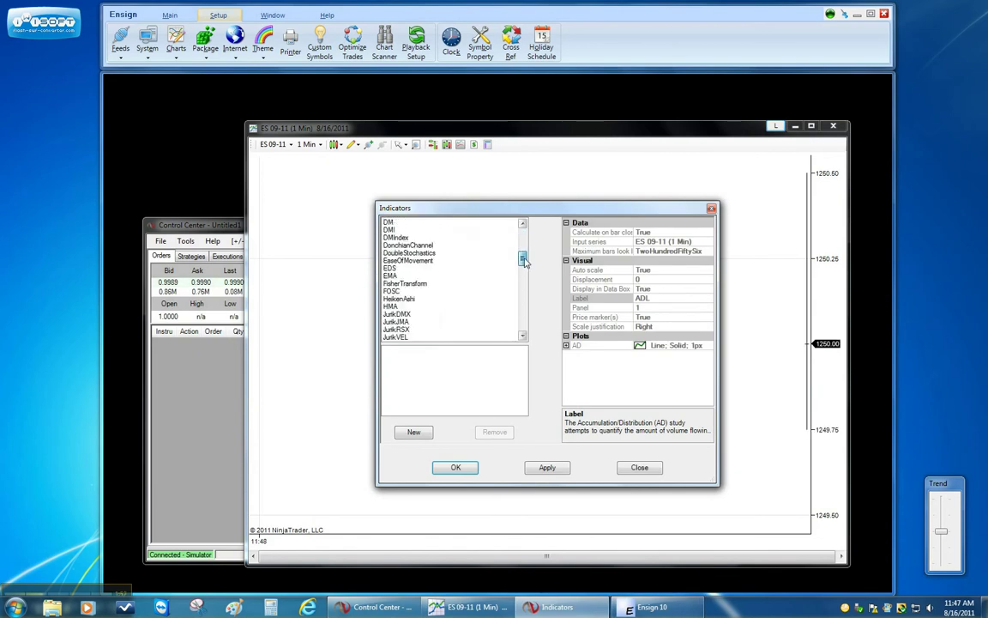
{"action": "left_click", "coordinate": [390, 268]}
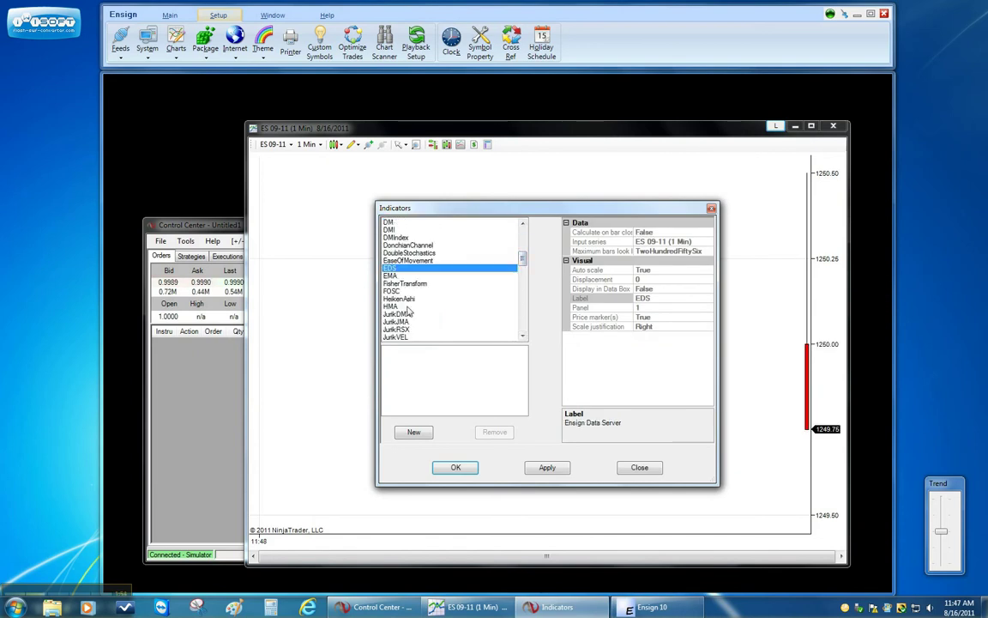
{"action": "left_click", "coordinate": [415, 433]}
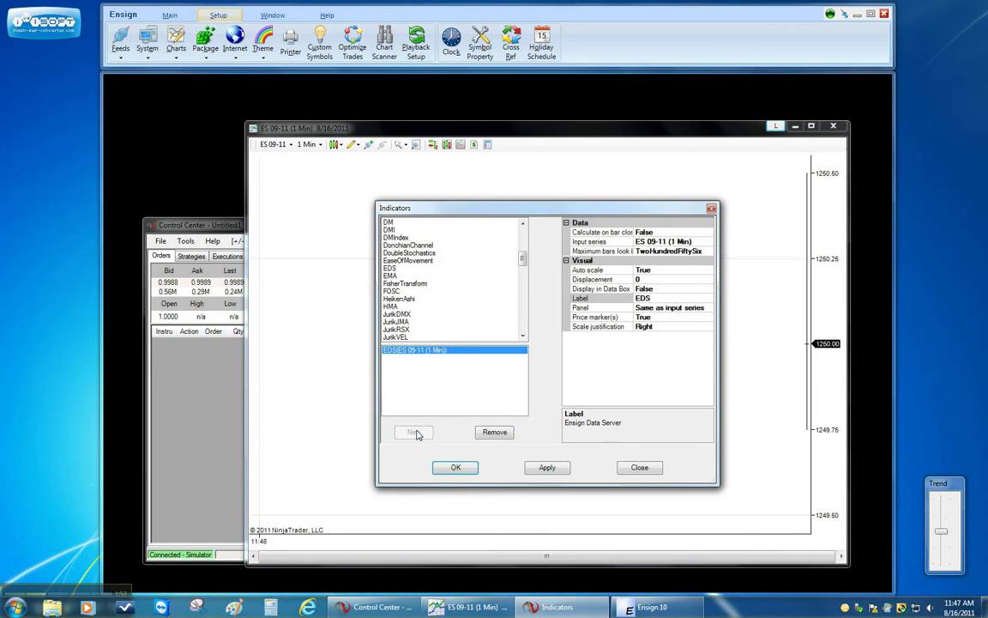
{"action": "left_click", "coordinate": [548, 469]}
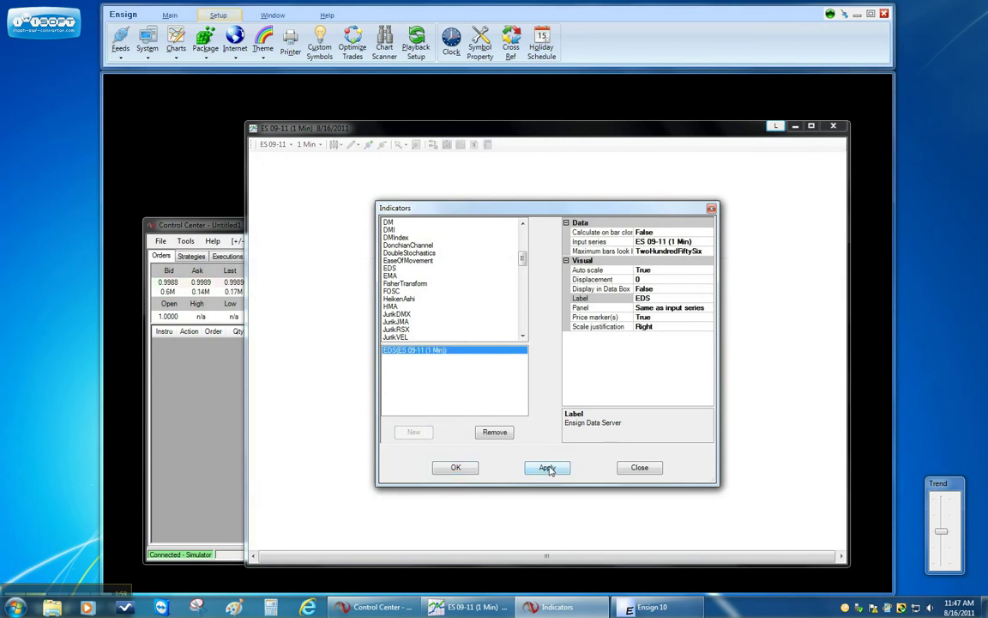
{"action": "left_click", "coordinate": [458, 468]}
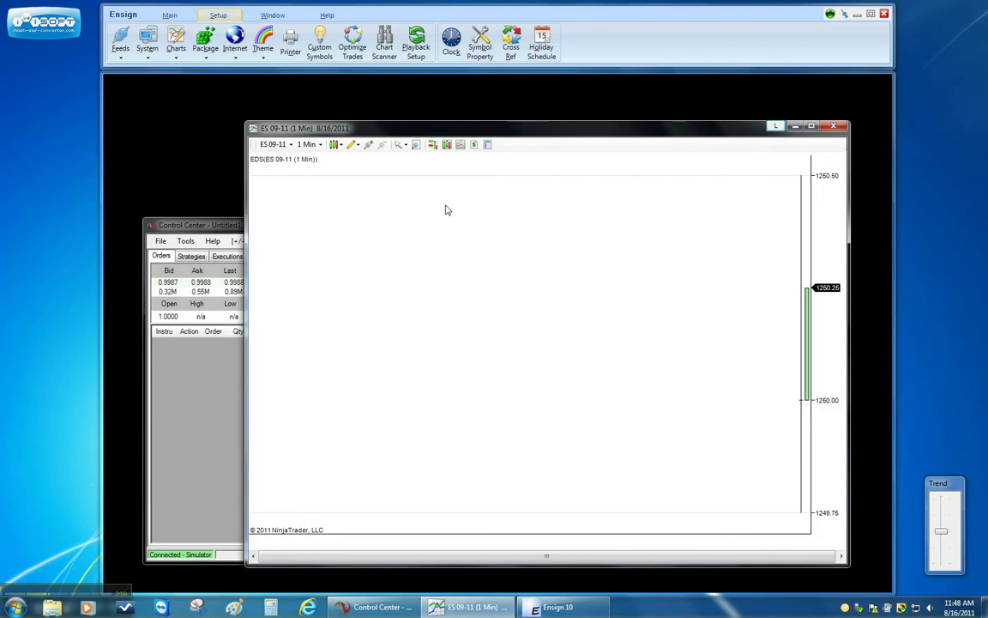
In Ensign 10, connect the Ninja Trader feed with symbol ESU1 and close the feed setup.
{"action": "left_click", "coordinate": [199, 159]}
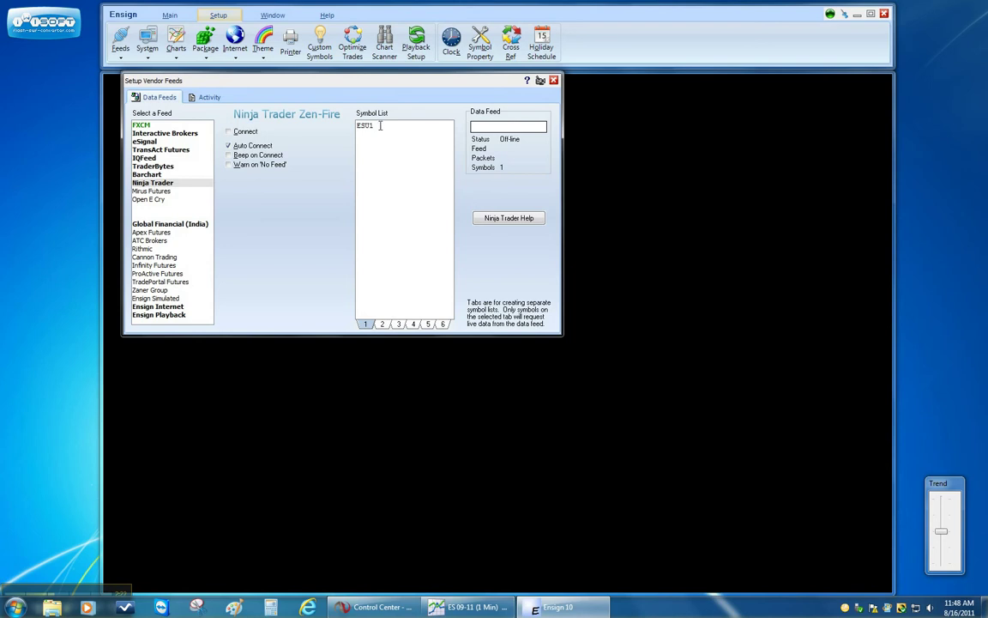
{"action": "left_click_drag", "start_coordinate": [370, 125], "coordinate": [355, 125]}
{"action": "left_click", "coordinate": [375, 137]}
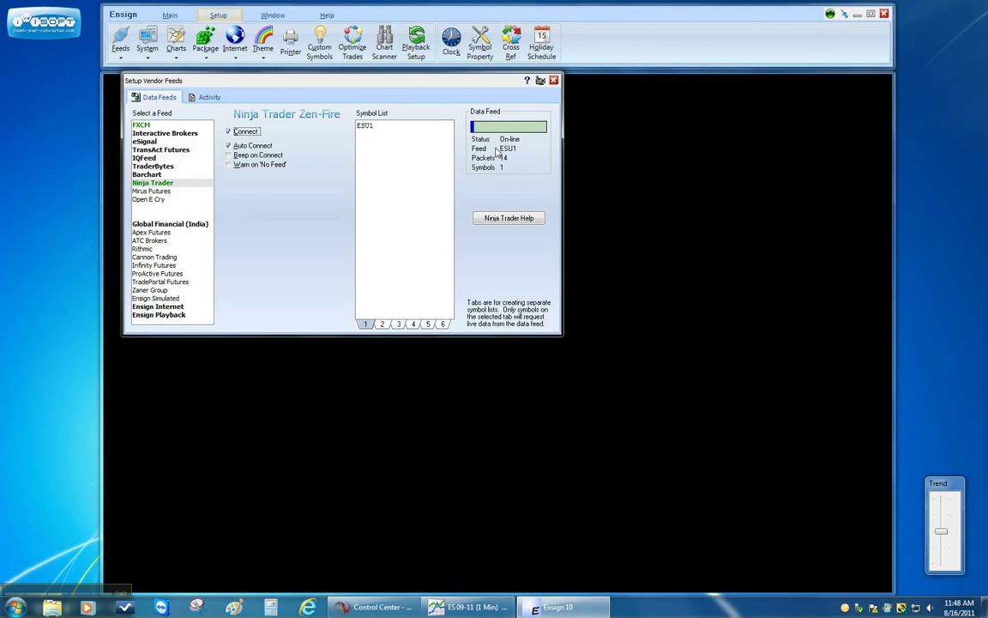
{"action": "left_click", "coordinate": [554, 80]}
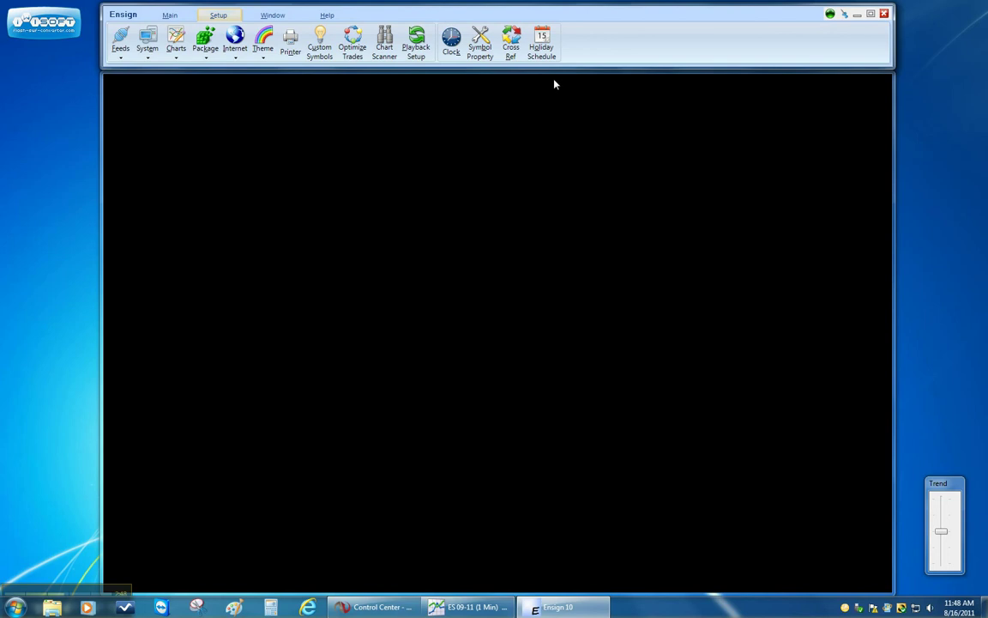
Open a Ninja Trader quote page showing ESU1 and move the ES 09-11 chart beside it.
{"action": "left_click", "coordinate": [171, 16]}
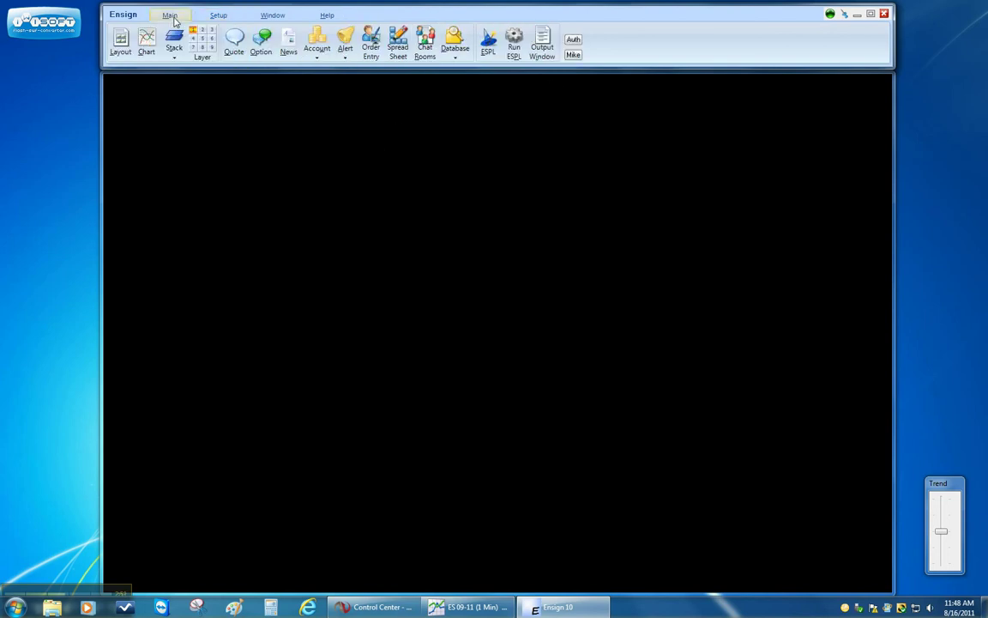
{"action": "left_click", "coordinate": [235, 43]}
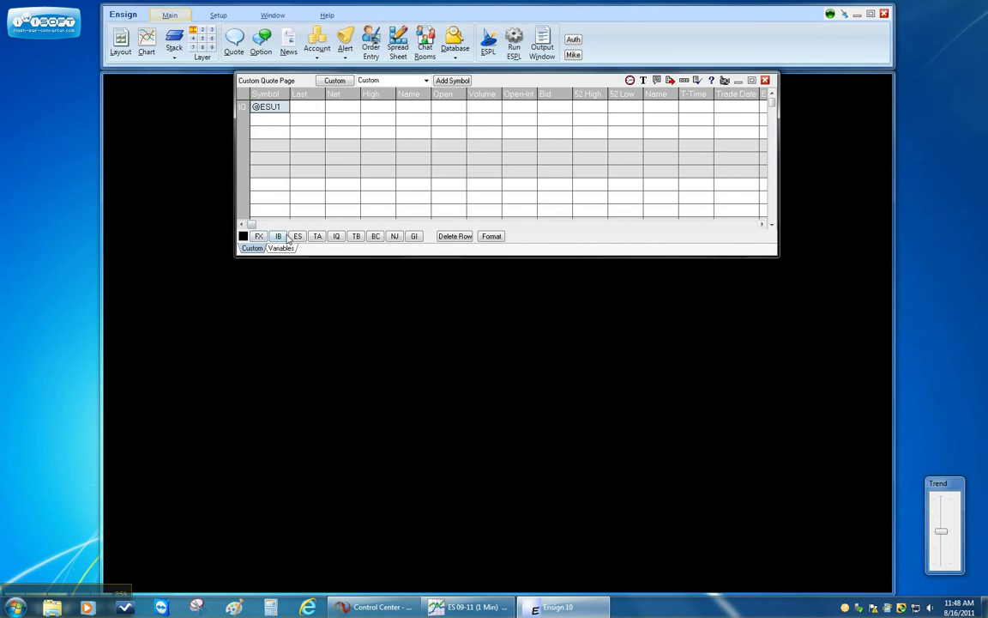
{"action": "left_click", "coordinate": [395, 237]}
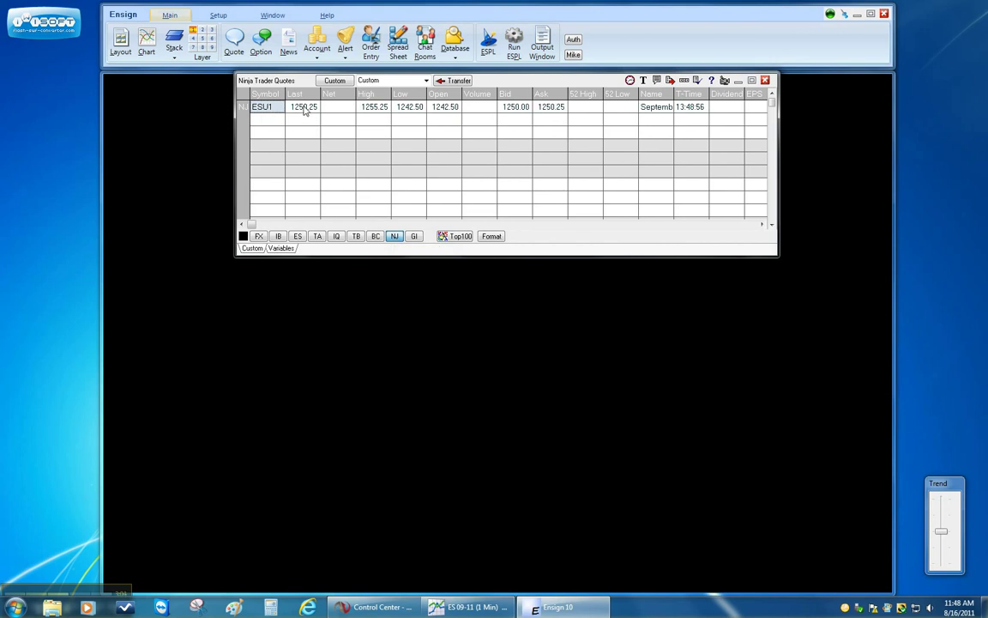
{"action": "left_click", "coordinate": [304, 109]}
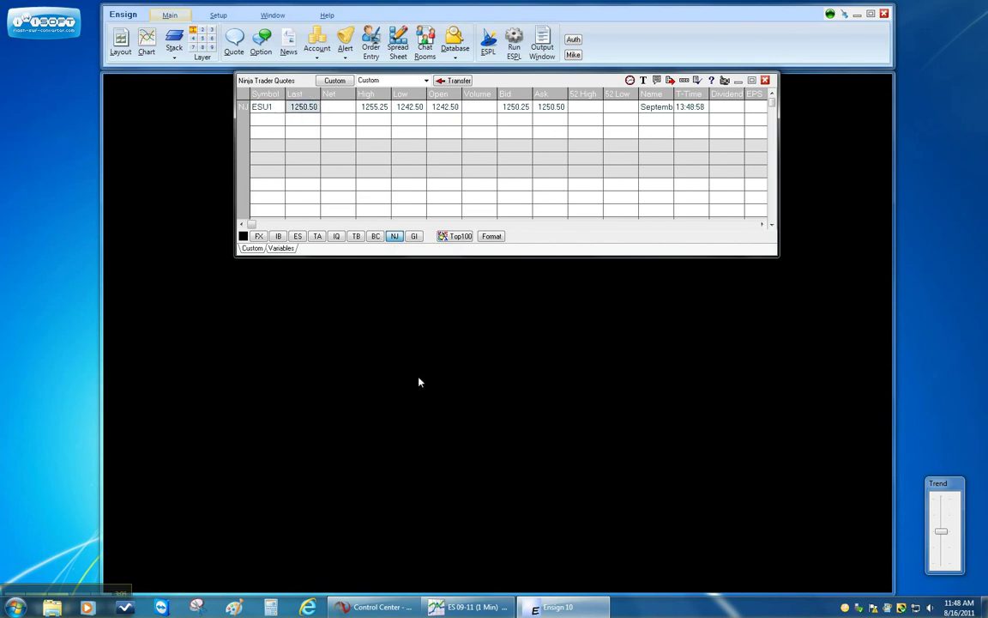
{"action": "left_click", "coordinate": [472, 607]}
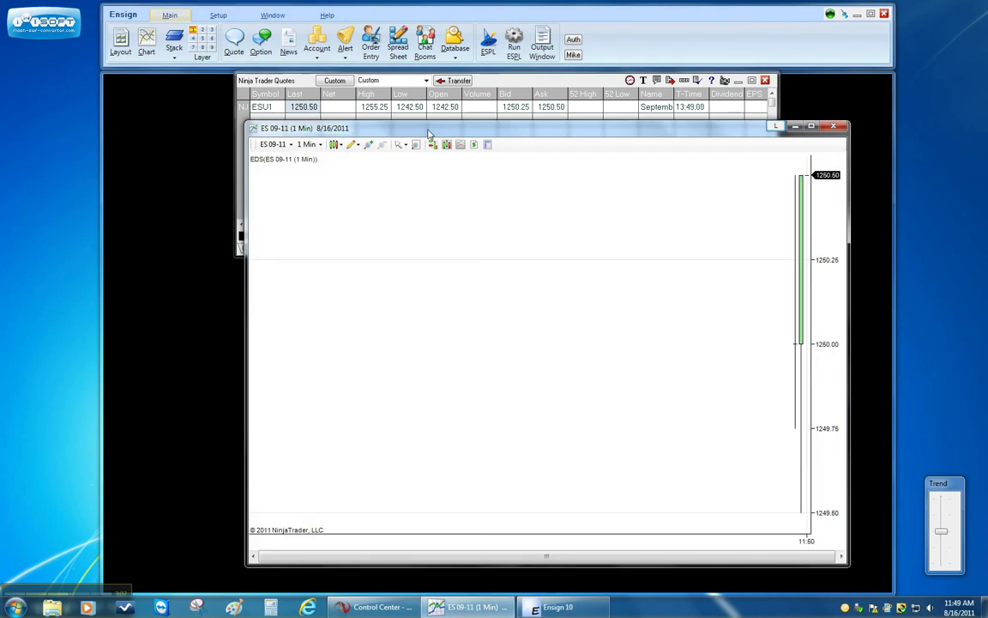
{"action": "left_click_drag", "start_coordinate": [429, 133], "coordinate": [194, 144]}
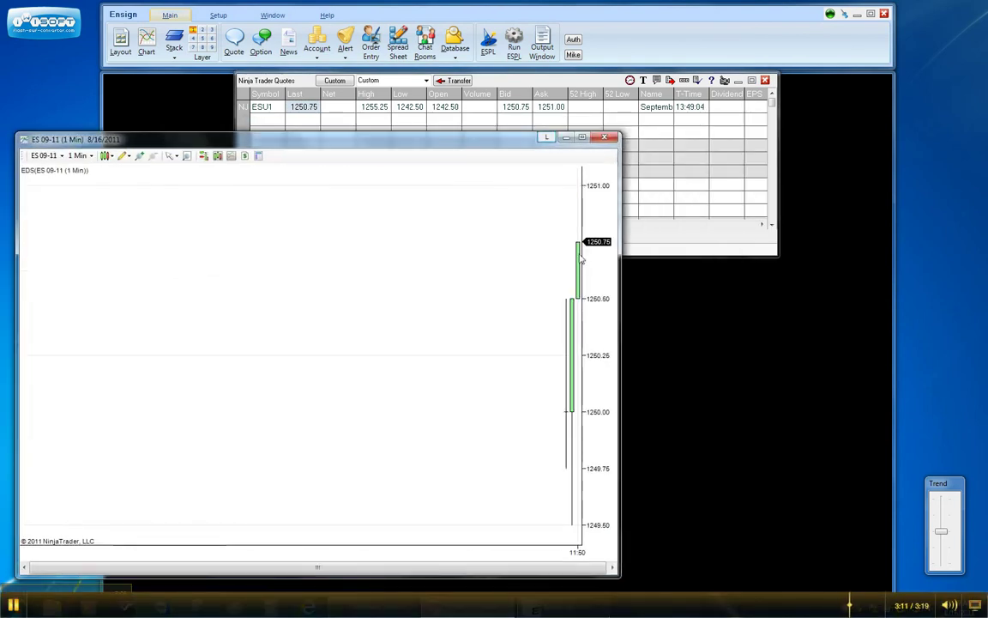